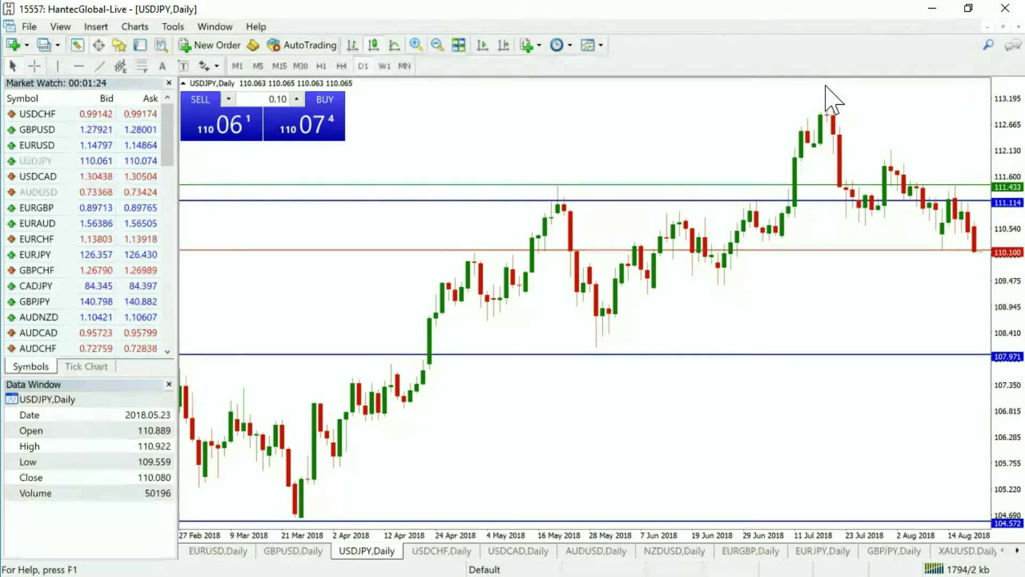
- Zoom in on the USDJPY daily chart and jump to the latest candles, up to 20 Aug 2018
{"action": "key", "text": "plus"}
{"action": "key", "text": "End"}
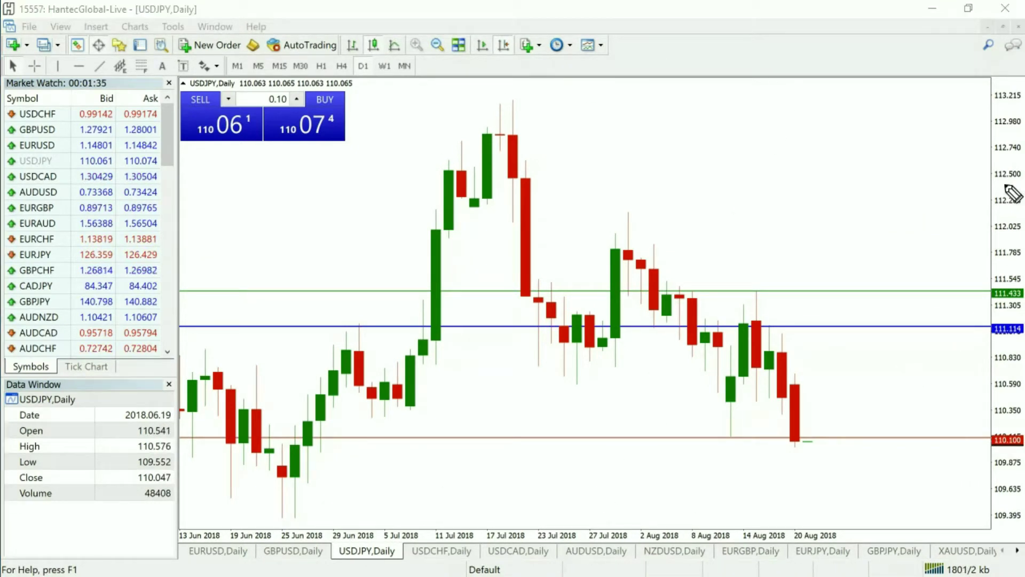
- Pen-mark the late-July low, 30 Jul high and mid-August low, plus a downward arrow
{"action": "left_click_drag", "start_coordinate": [560, 383], "coordinate": [628, 387]}
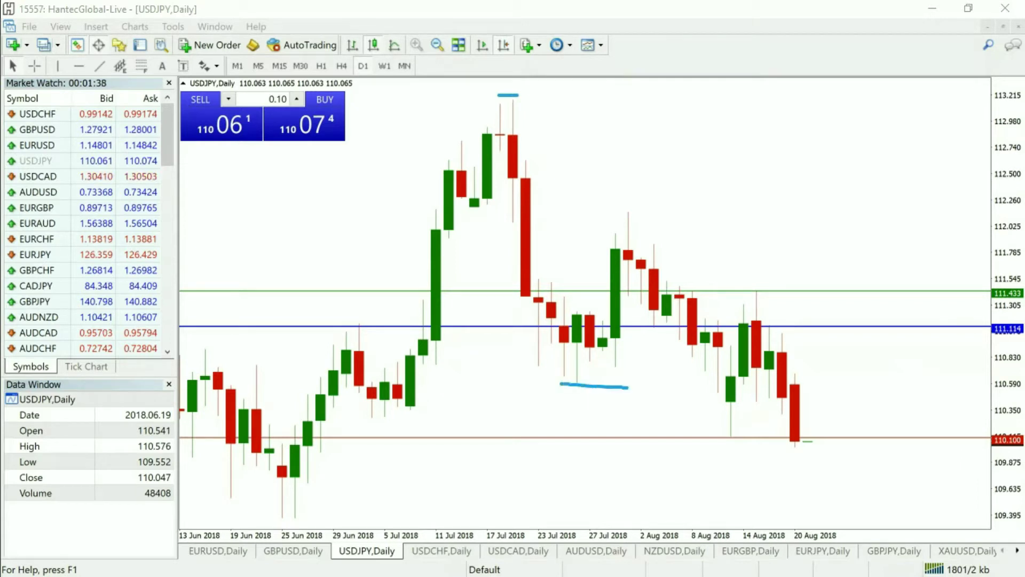
{"action": "left_click_drag", "start_coordinate": [617, 212], "coordinate": [653, 210]}
{"action": "left_click_drag", "start_coordinate": [716, 437], "coordinate": [743, 438]}
{"action": "mouse_move", "coordinate": [537, 210]}
{"action": "left_mouse_down"}
{"action": "mouse_move", "coordinate": [727, 362]}
{"action": "mouse_move", "coordinate": [695, 355]}
{"action": "mouse_move", "coordinate": [728, 363]}
{"action": "left_mouse_up"}
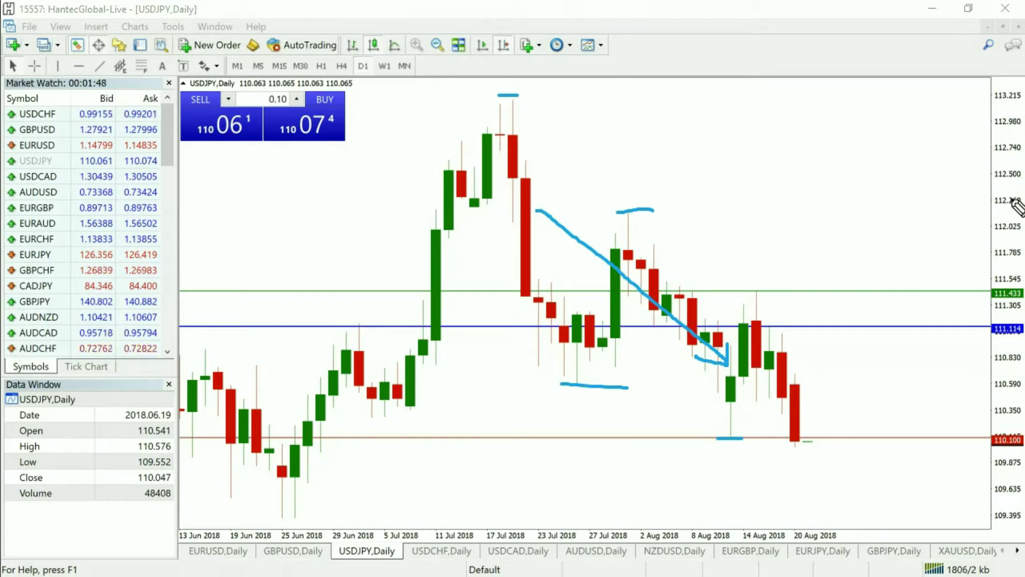
- Label the swings LH, L and LL and box the latest candle near 110.100
{"action": "left_click_drag", "start_coordinate": [621, 186], "coordinate": [643, 202]}
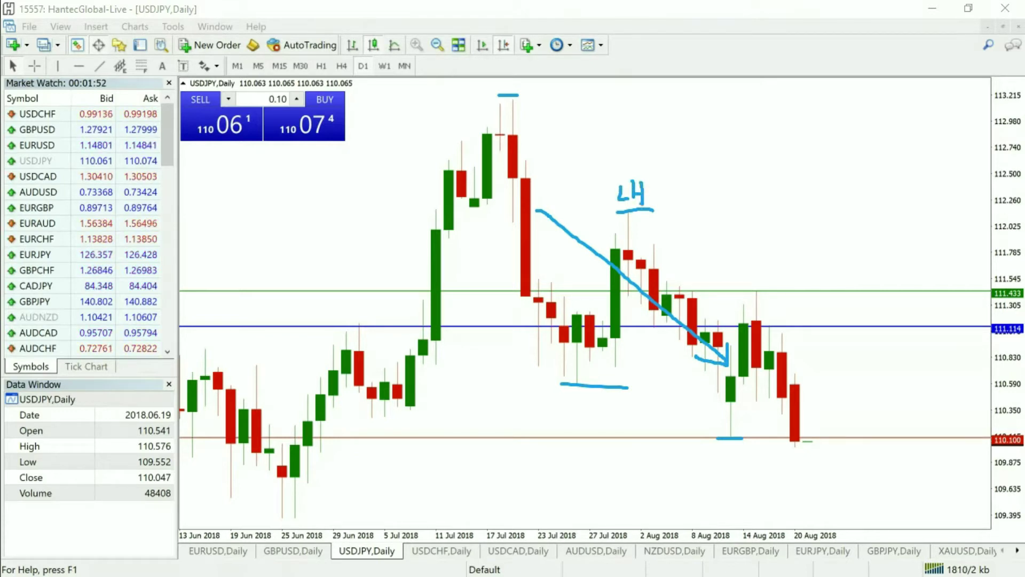
{"action": "mouse_move", "coordinate": [740, 289]}
{"action": "left_mouse_down"}
{"action": "mouse_move", "coordinate": [769, 289]}
{"action": "mouse_move", "coordinate": [769, 270]}
{"action": "left_mouse_up"}
{"action": "left_click_drag", "start_coordinate": [768, 260], "coordinate": [770, 284]}
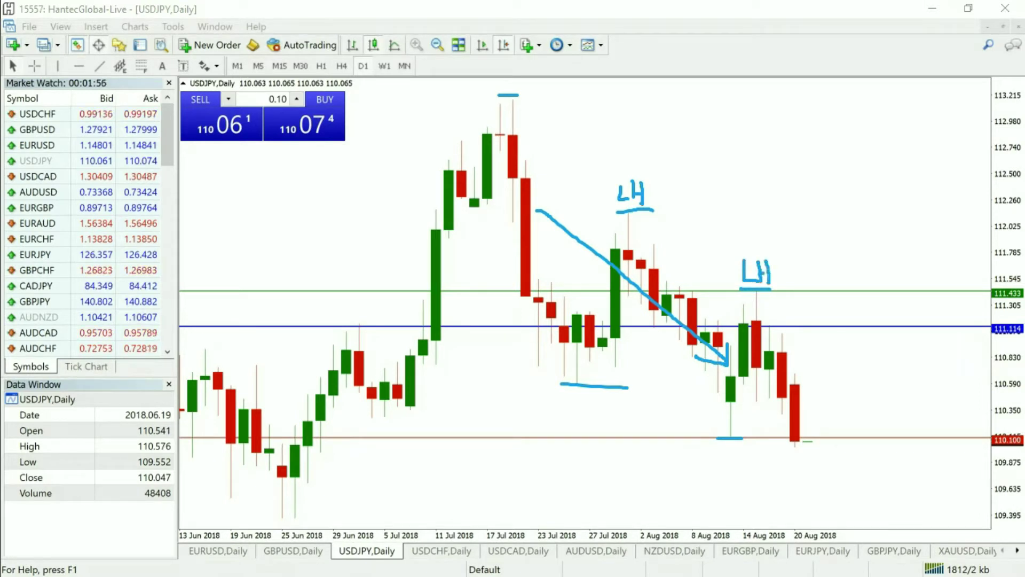
{"action": "mouse_move", "coordinate": [575, 398]}
{"action": "left_mouse_down"}
{"action": "mouse_move", "coordinate": [577, 410]}
{"action": "mouse_move", "coordinate": [593, 410]}
{"action": "left_mouse_up"}
{"action": "mouse_move", "coordinate": [721, 450]}
{"action": "left_mouse_down"}
{"action": "mouse_move", "coordinate": [729, 469]}
{"action": "mouse_move", "coordinate": [747, 467]}
{"action": "left_mouse_up"}
{"action": "mouse_move", "coordinate": [816, 427]}
{"action": "left_mouse_down"}
{"action": "mouse_move", "coordinate": [772, 427]}
{"action": "mouse_move", "coordinate": [768, 442]}
{"action": "mouse_move", "coordinate": [835, 454]}
{"action": "mouse_move", "coordinate": [835, 431]}
{"action": "mouse_move", "coordinate": [804, 425]}
{"action": "left_mouse_up"}
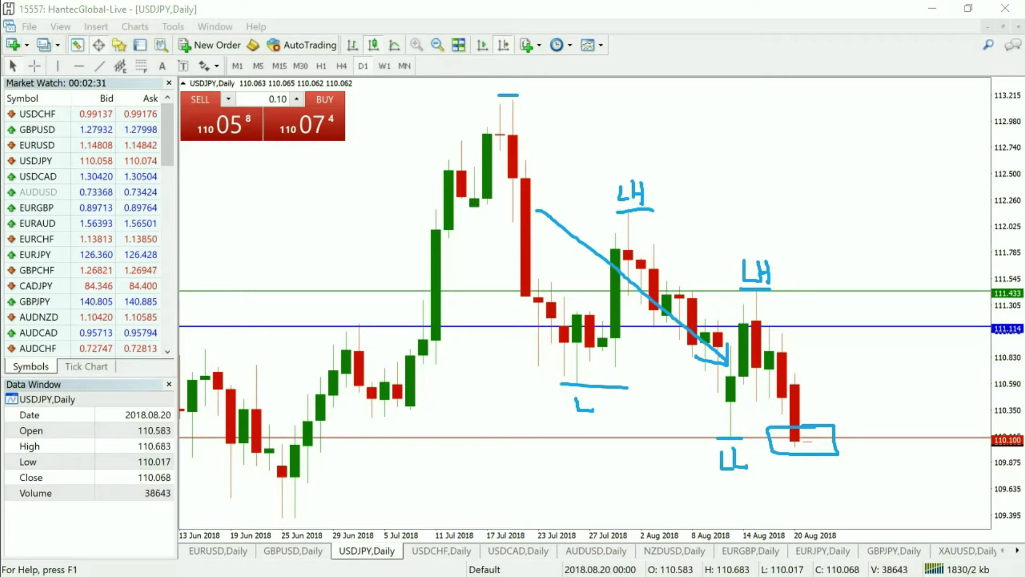
- Add a horizontal line at 110.016 and style it DarkViolet with a thicker width
{"action": "left_click", "coordinate": [167, 138]}
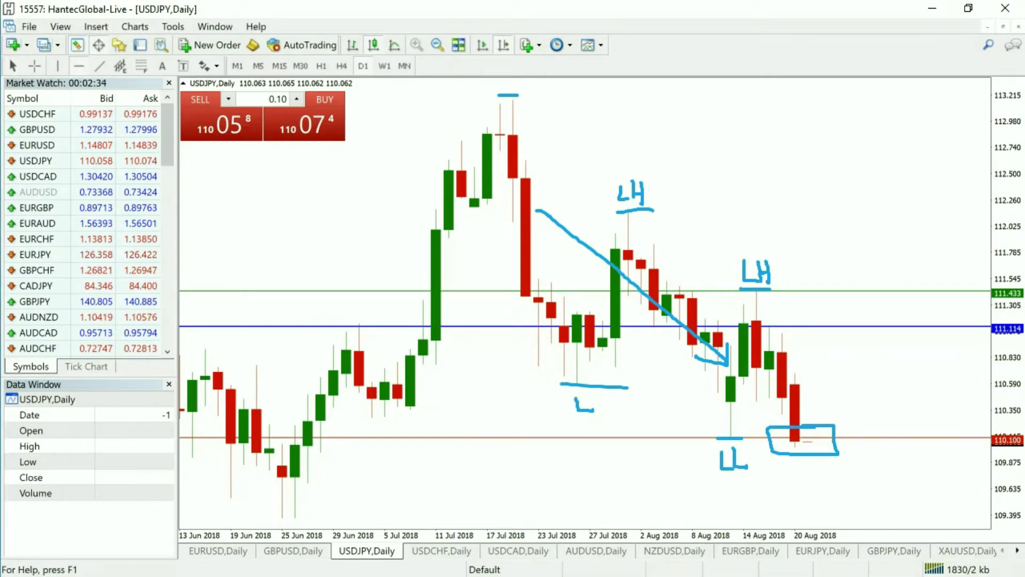
{"action": "left_click", "coordinate": [806, 446]}
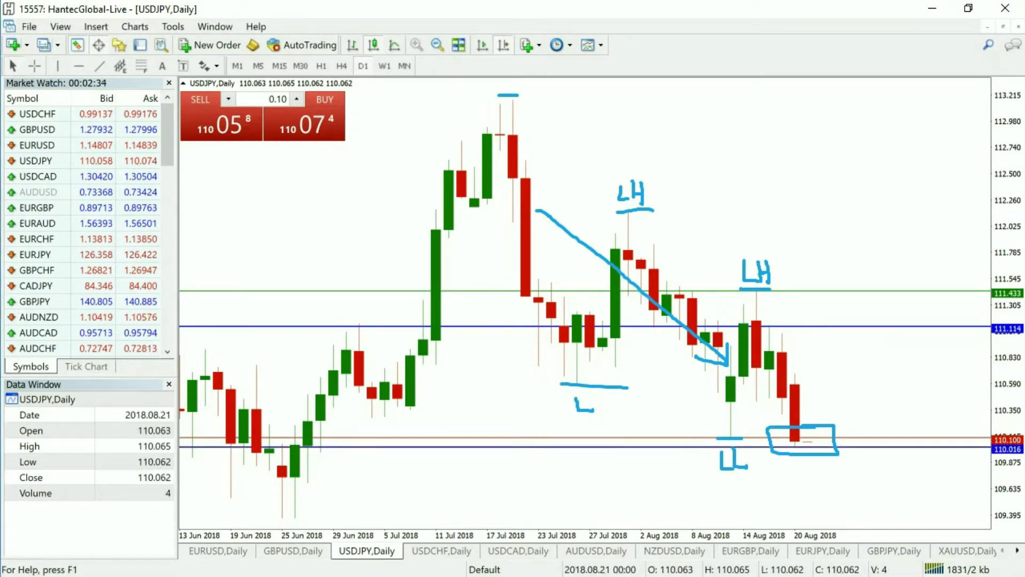
{"action": "right_click", "coordinate": [806, 446]}
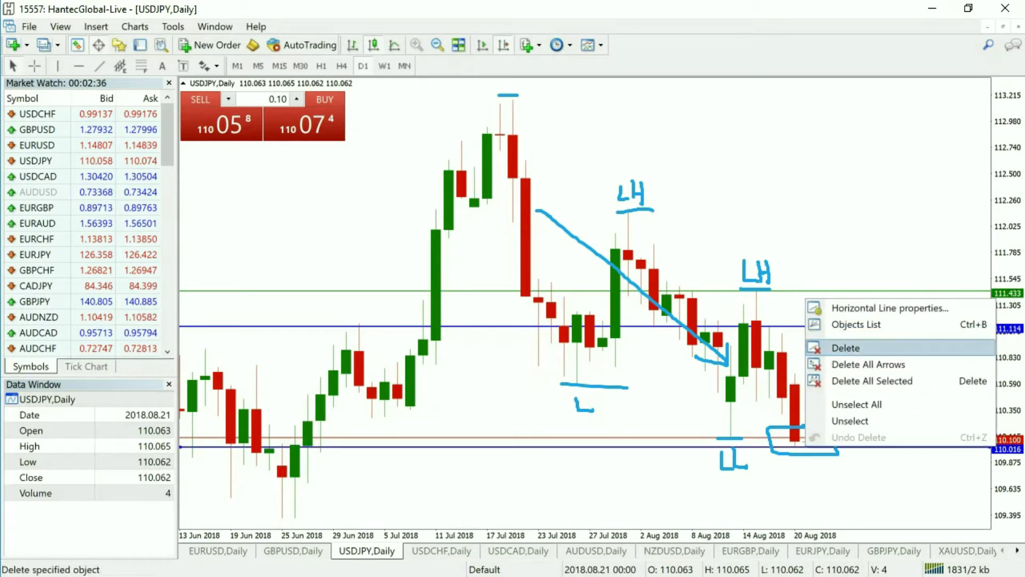
{"action": "left_click", "coordinate": [887, 308]}
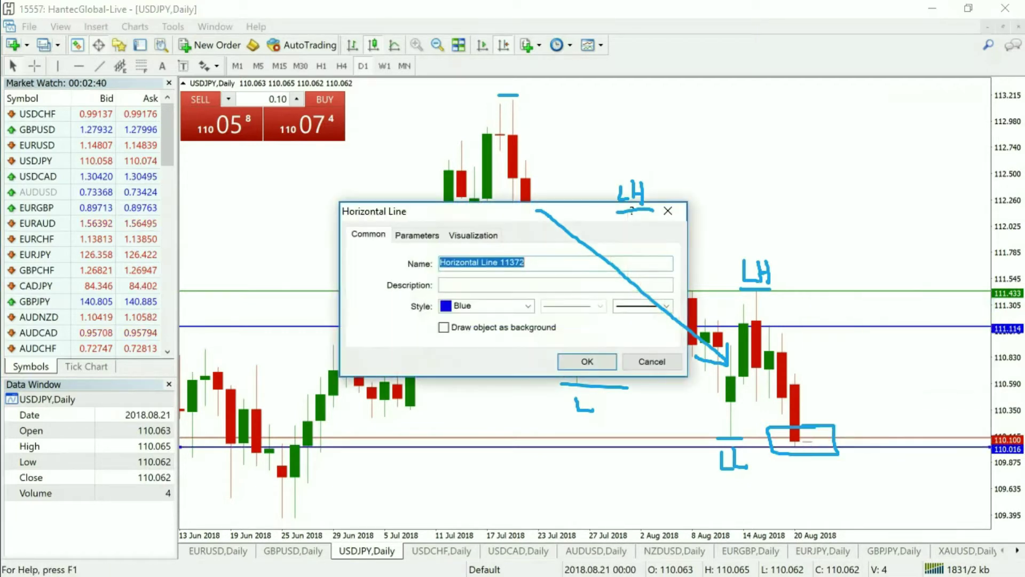
{"action": "left_click", "coordinate": [527, 305]}
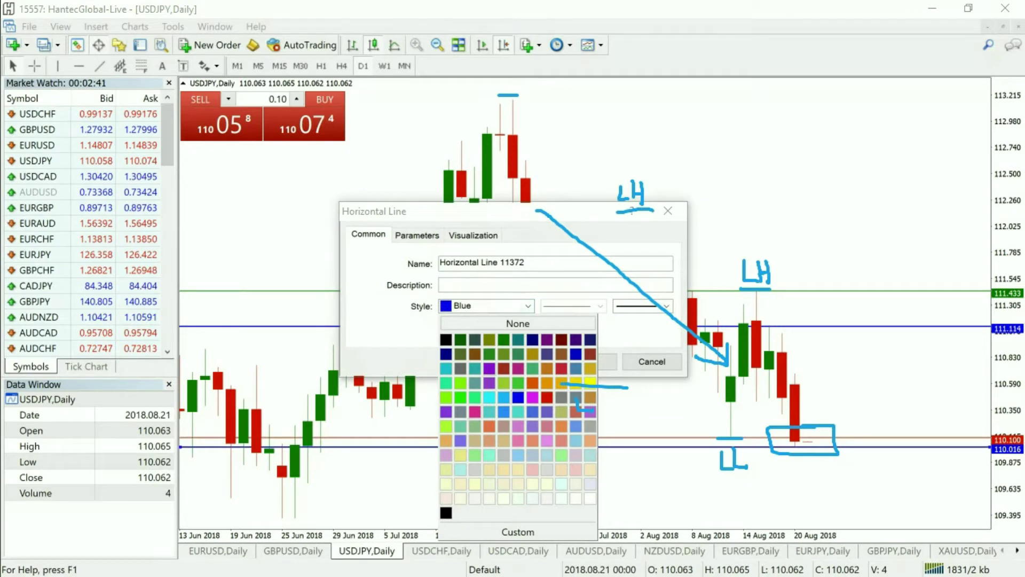
{"action": "left_click", "coordinate": [489, 368]}
{"action": "left_click", "coordinate": [666, 306]}
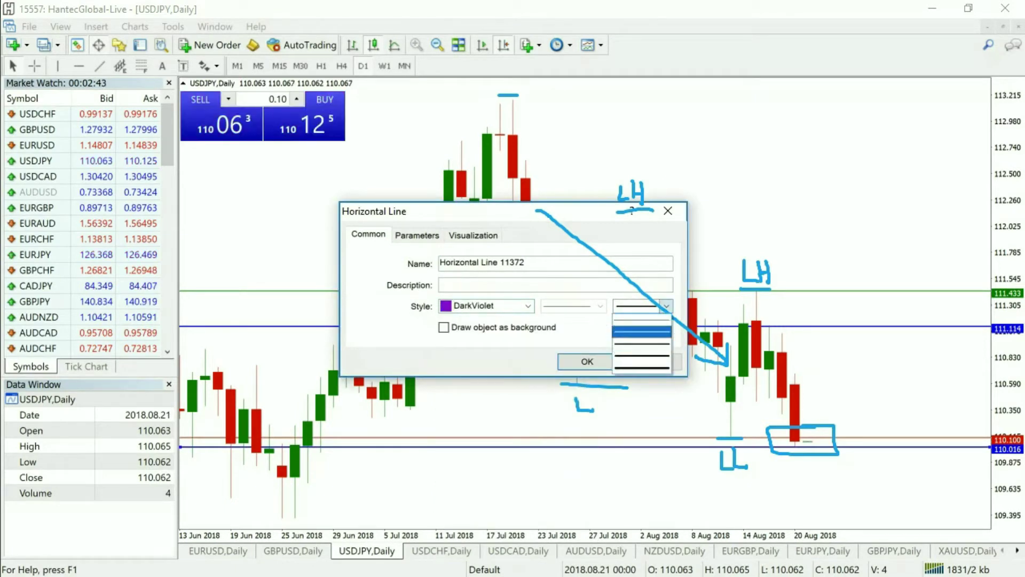
{"action": "left_click", "coordinate": [638, 326]}
{"action": "key", "text": "Return"}
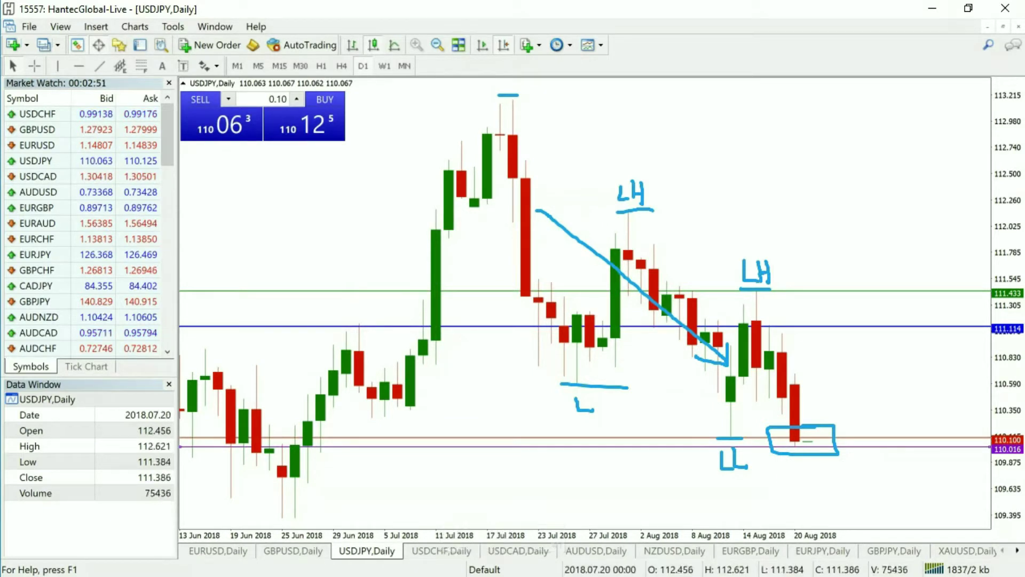
- On USDCAD daily, clear annotations and draw descending trendlines from the 21 Jun high and early-July low
{"action": "left_click", "coordinate": [518, 551]}
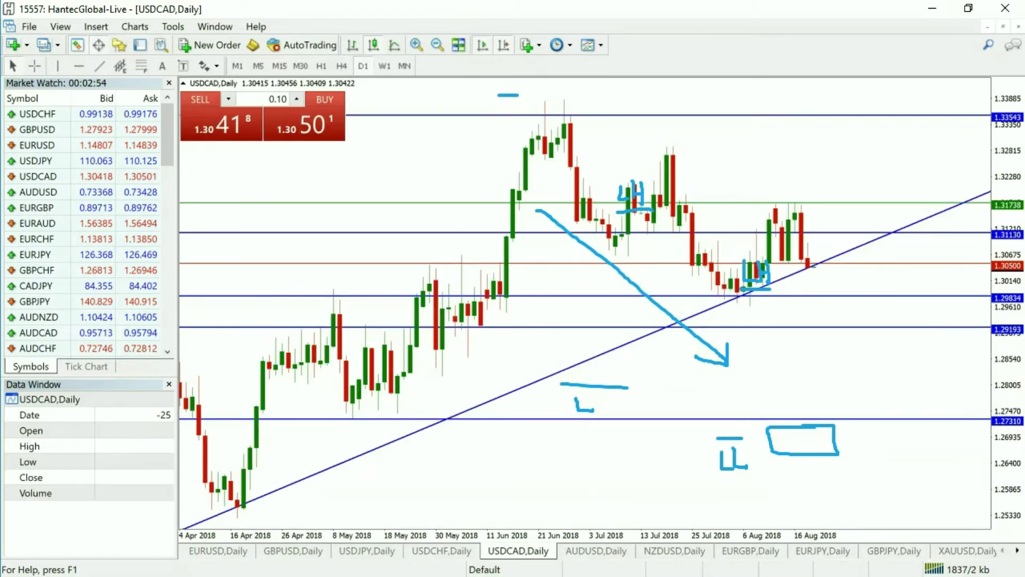
{"action": "key", "text": "Escape"}
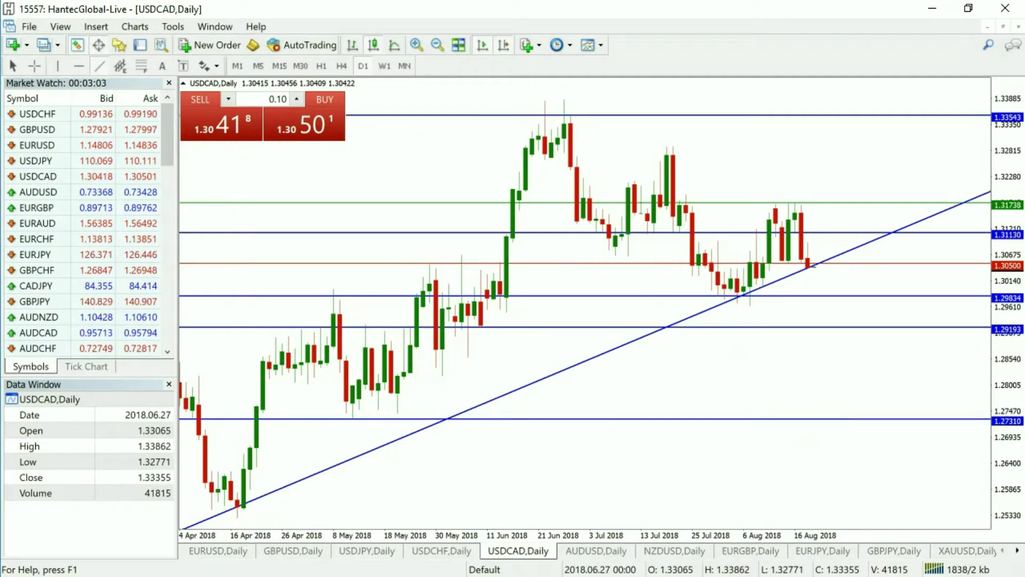
{"action": "left_click_drag", "start_coordinate": [564, 100], "coordinate": [881, 245]}
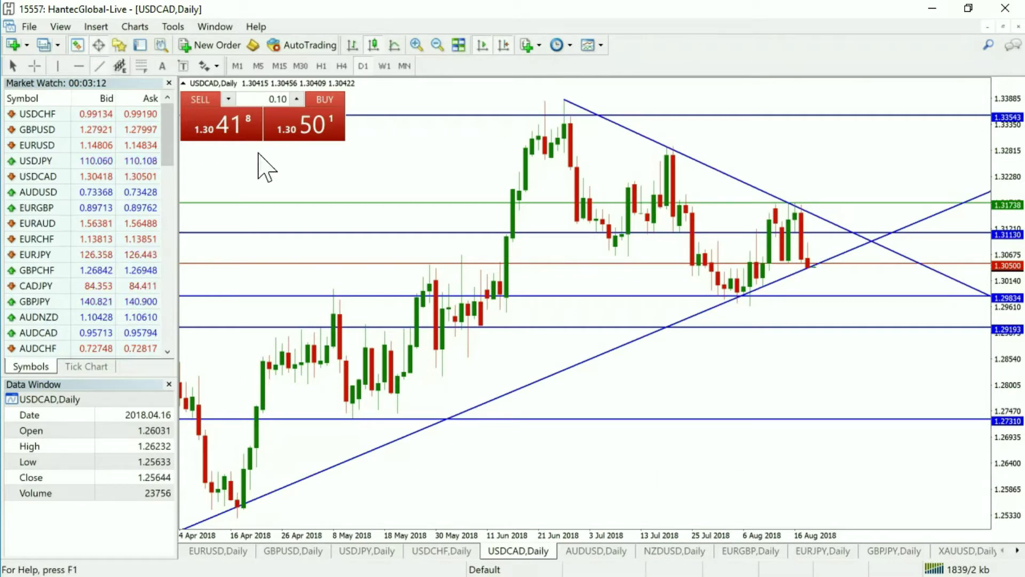
{"action": "left_click_drag", "start_coordinate": [608, 252], "coordinate": [682, 285]}
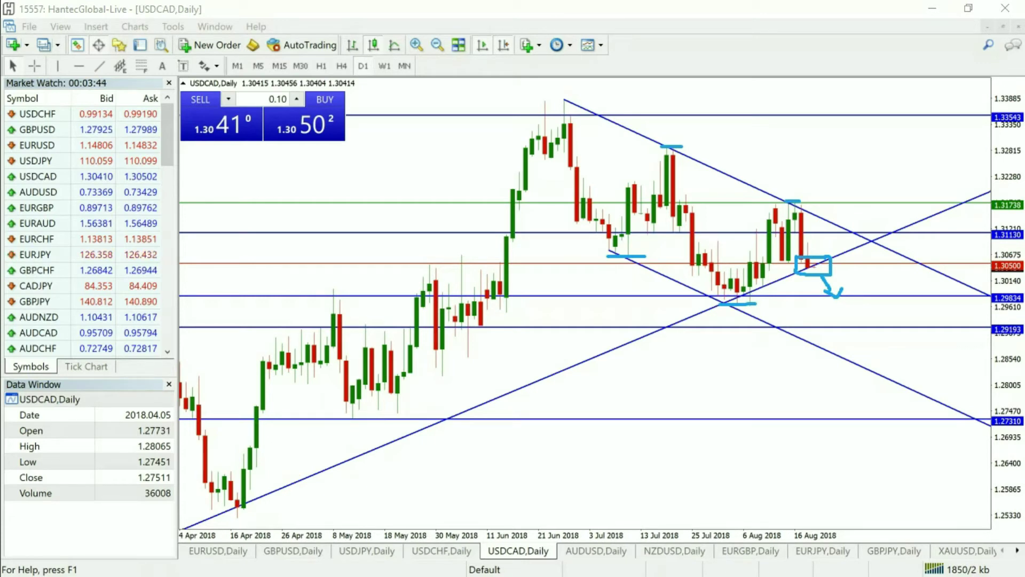
- Underline the target level below the arrow, clear the freehand marks, then zoom in on USDCAD
{"action": "left_click_drag", "start_coordinate": [801, 296], "coordinate": [859, 298]}
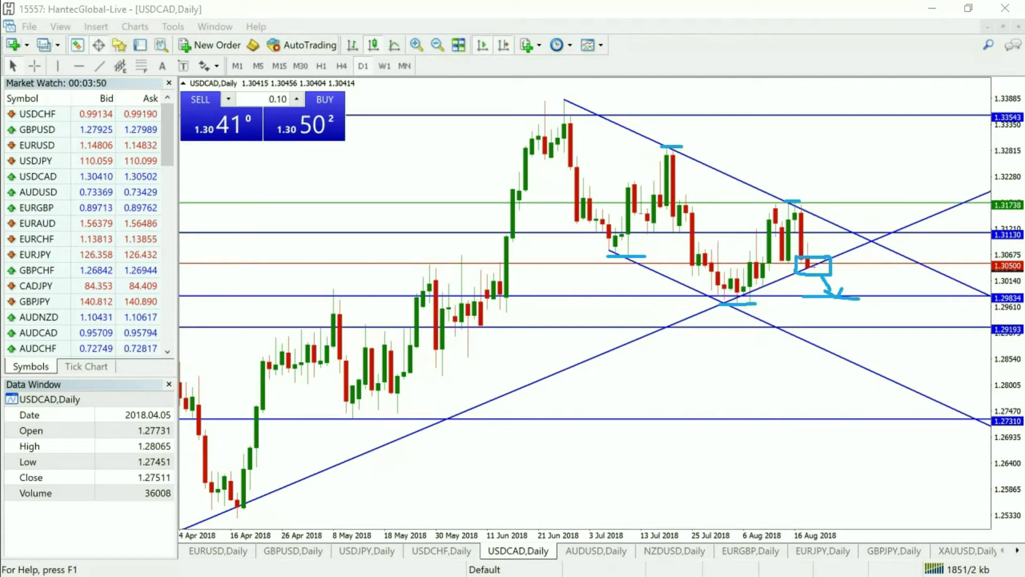
{"action": "key", "text": "Escape"}
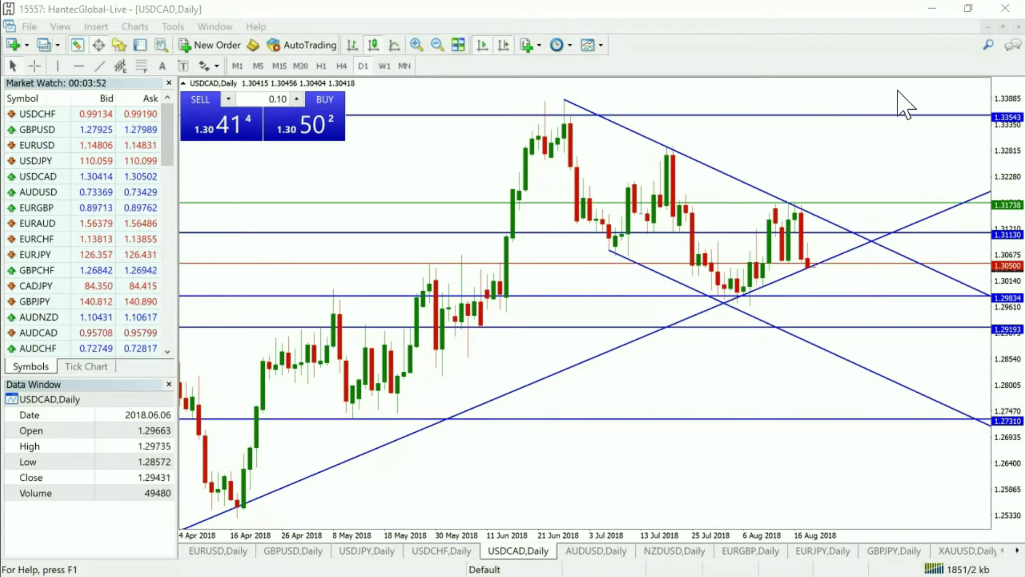
{"action": "key", "text": "plus"}
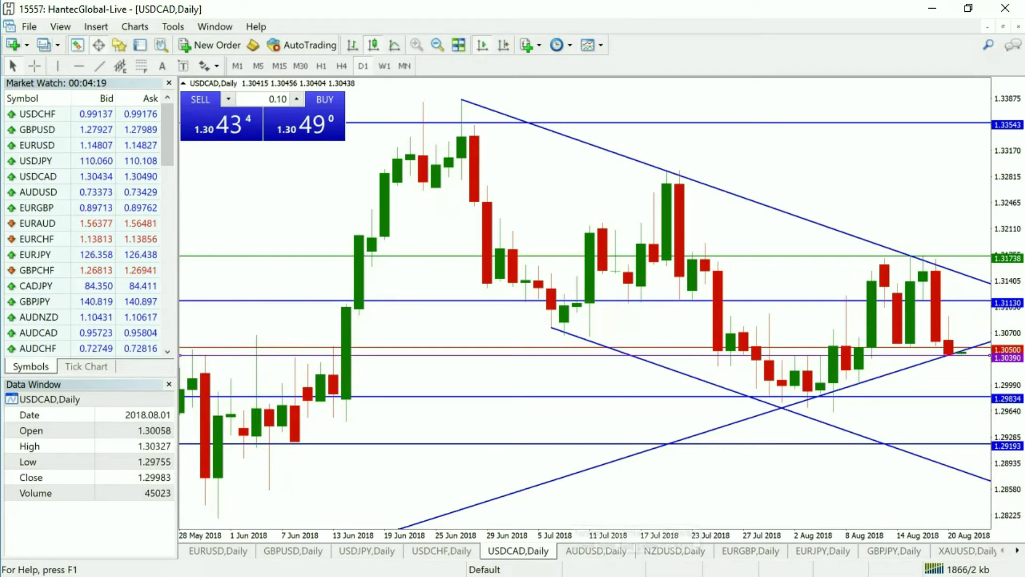
- Bring up the AUDUSD daily chart
{"action": "left_click", "coordinate": [595, 551]}
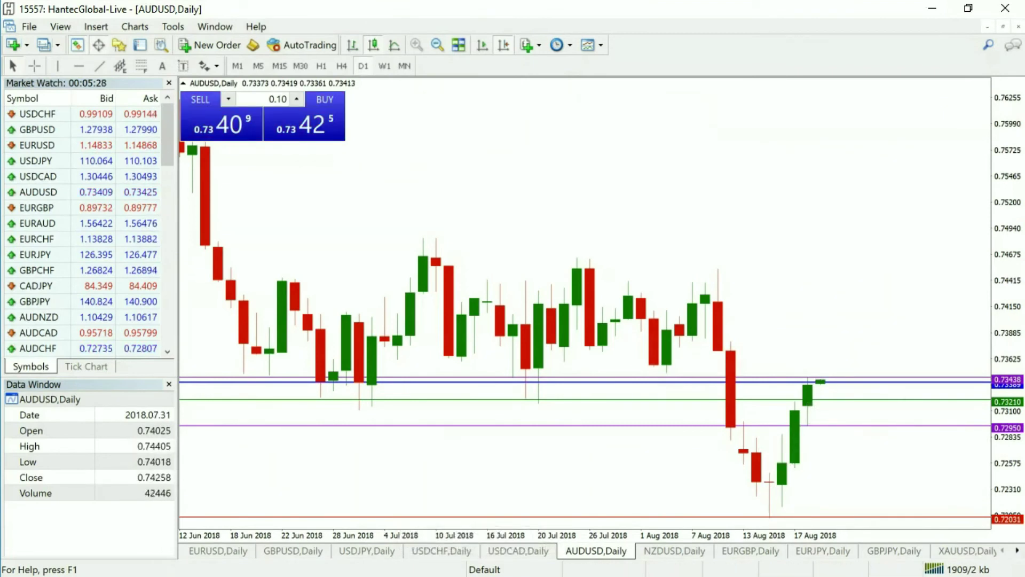
- Cycle through the USDJPY and USDCHF daily charts, ending back on USDCAD daily
{"action": "left_click", "coordinate": [366, 550]}
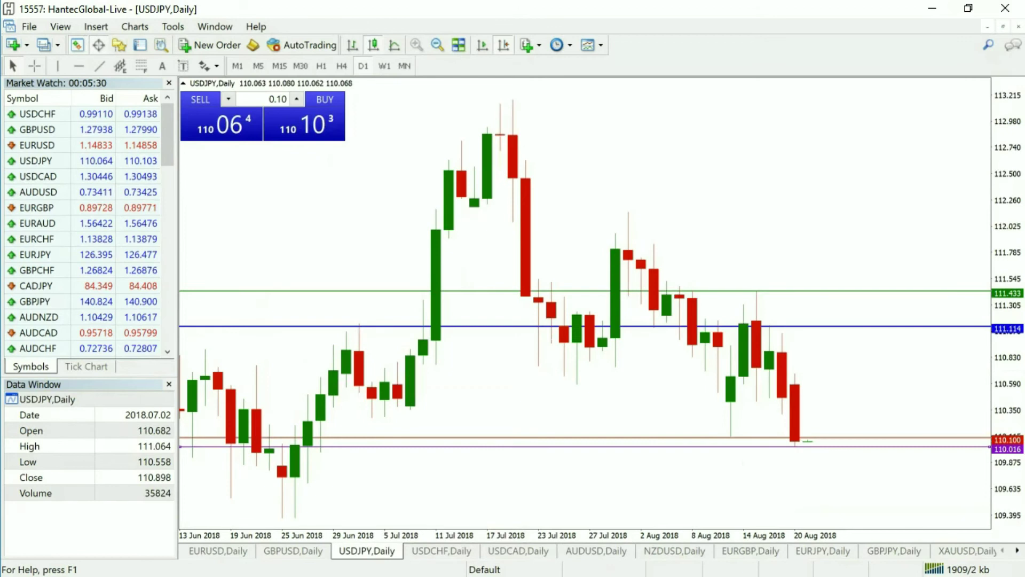
{"action": "left_click", "coordinate": [441, 550]}
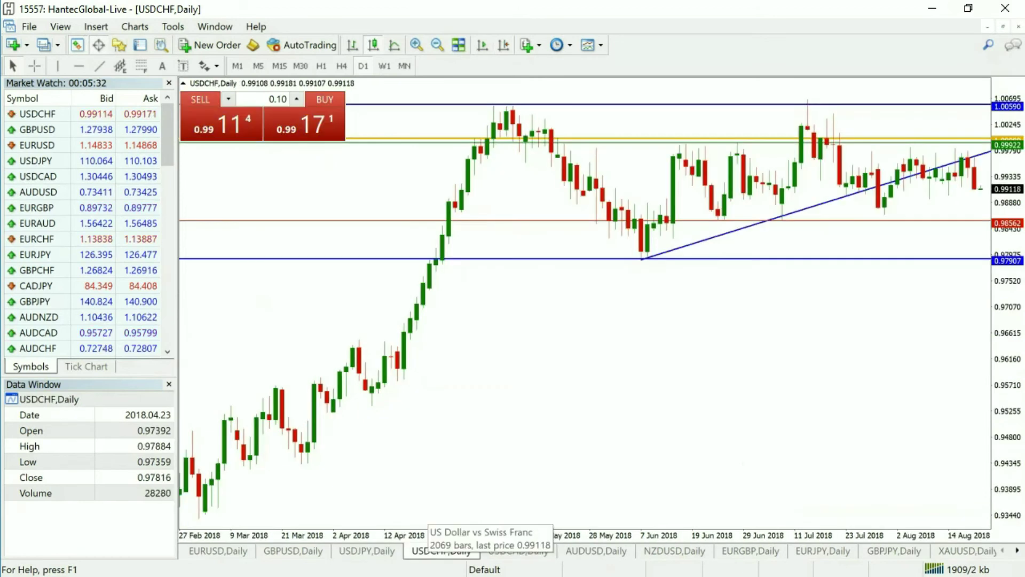
{"action": "left_click", "coordinate": [518, 550]}
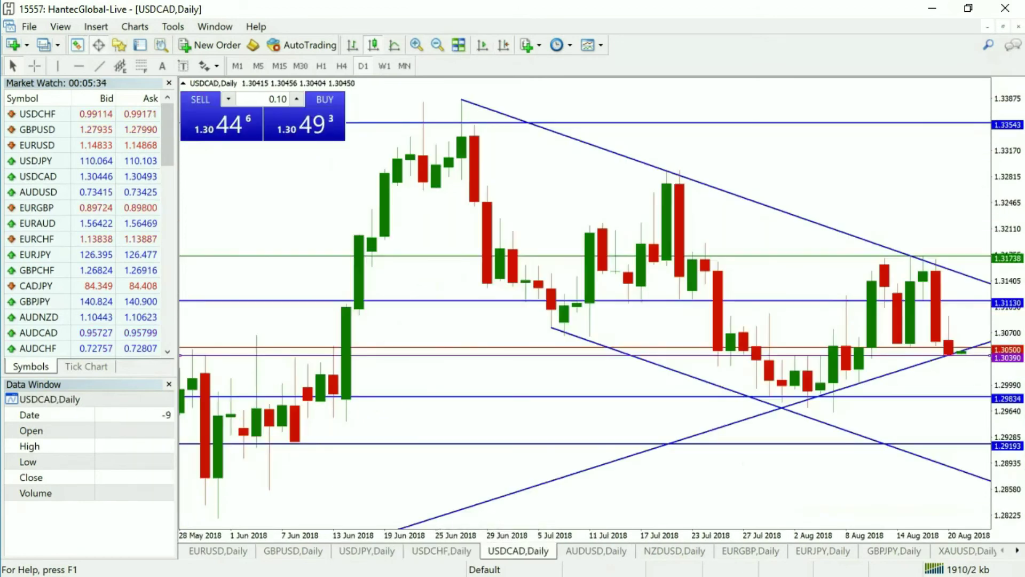